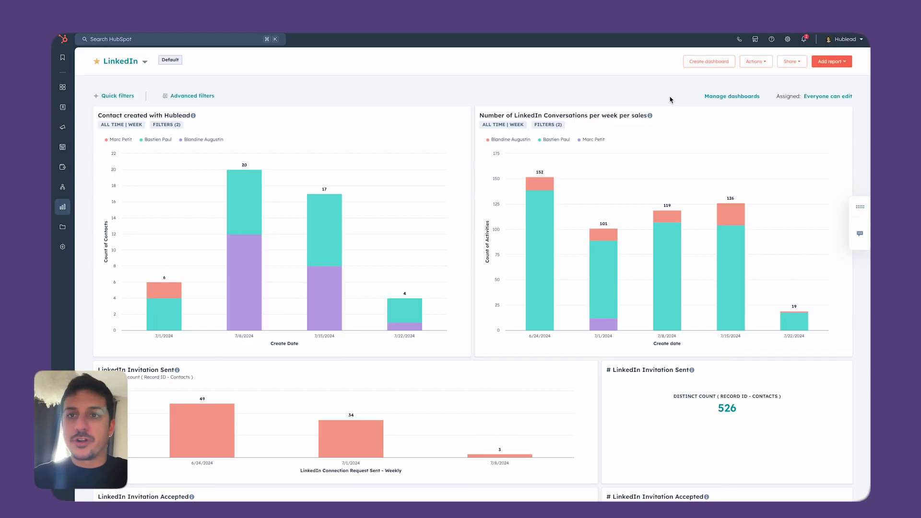
# Reach the Tracking URL Builder under Tracking & Analytics in the account settings
pyautogui.click(786, 40)
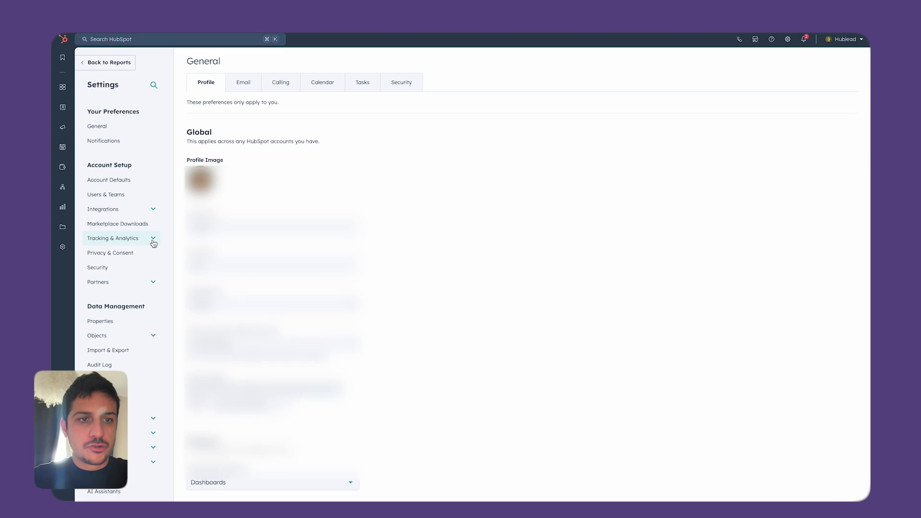
pyautogui.click(152, 243)
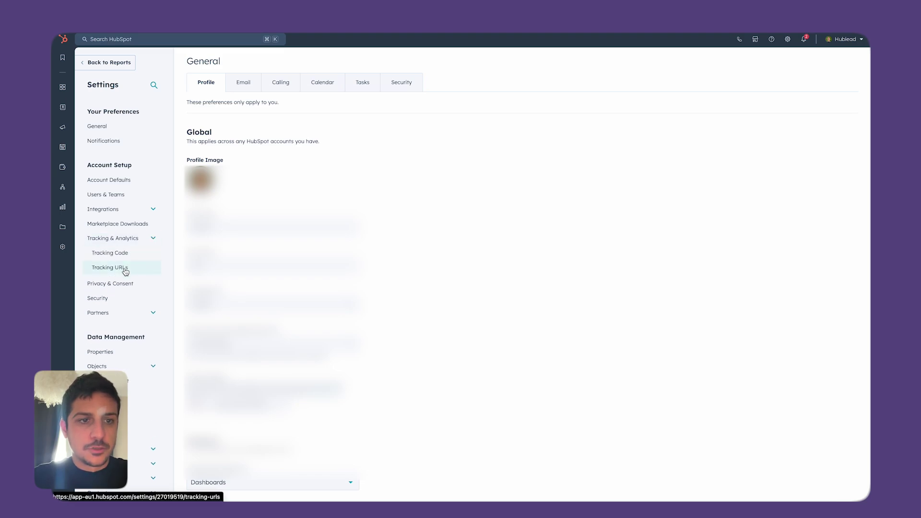
pyautogui.click(110, 268)
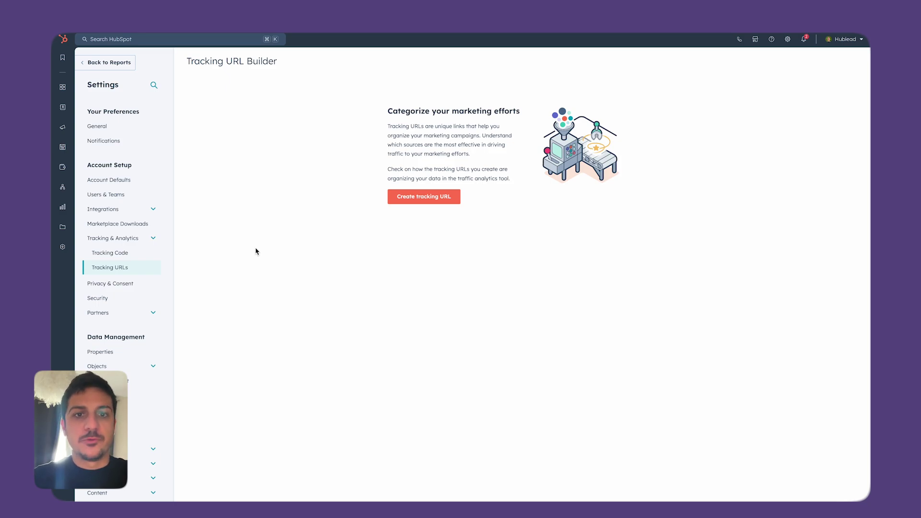
pyautogui.click(413, 201)
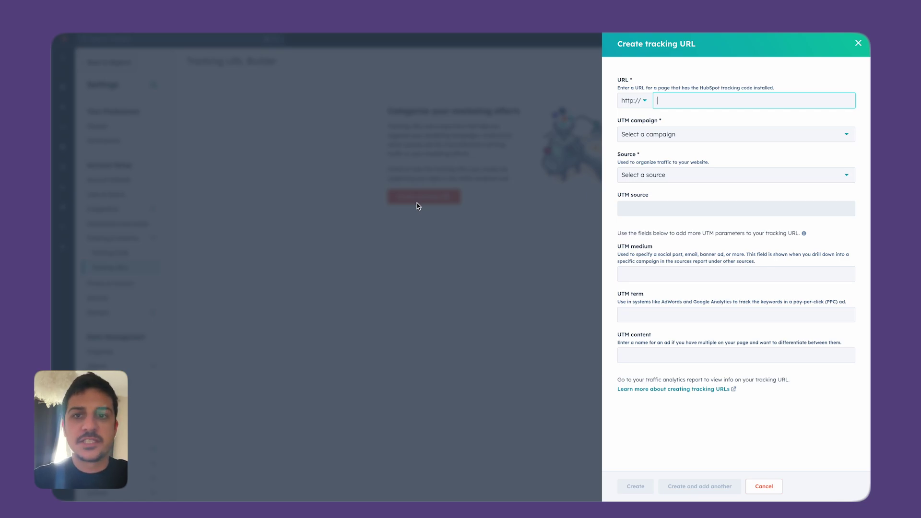
pyautogui.write('hub')
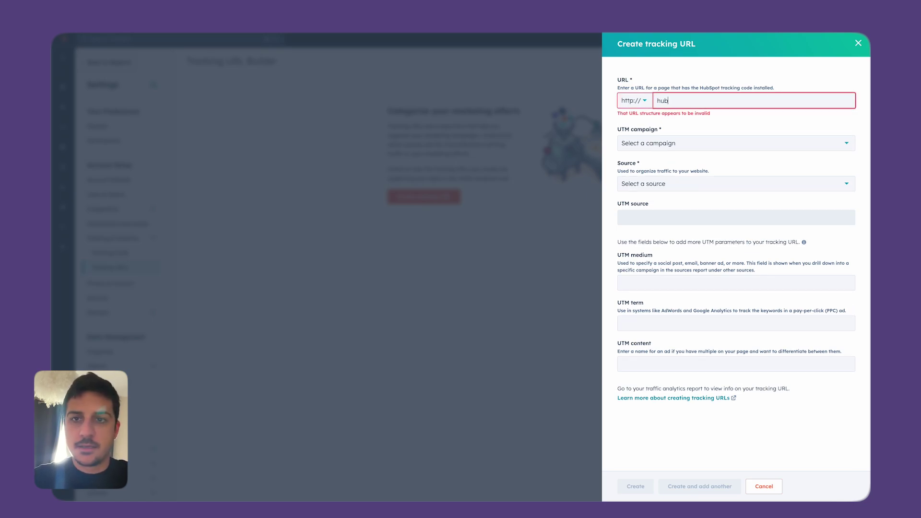
pyautogui.write('lead.io')
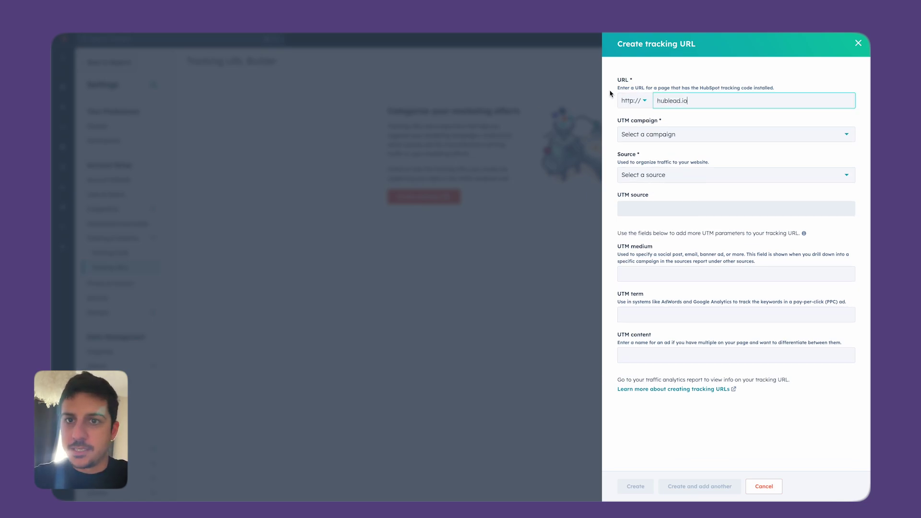
pyautogui.click(632, 101)
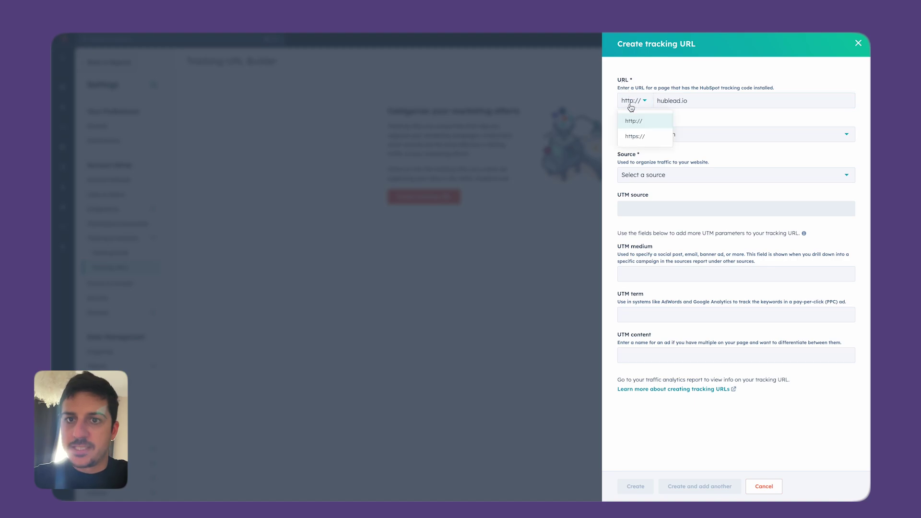
pyautogui.click(639, 137)
pyautogui.click(731, 98)
pyautogui.write('/landing-page-1')
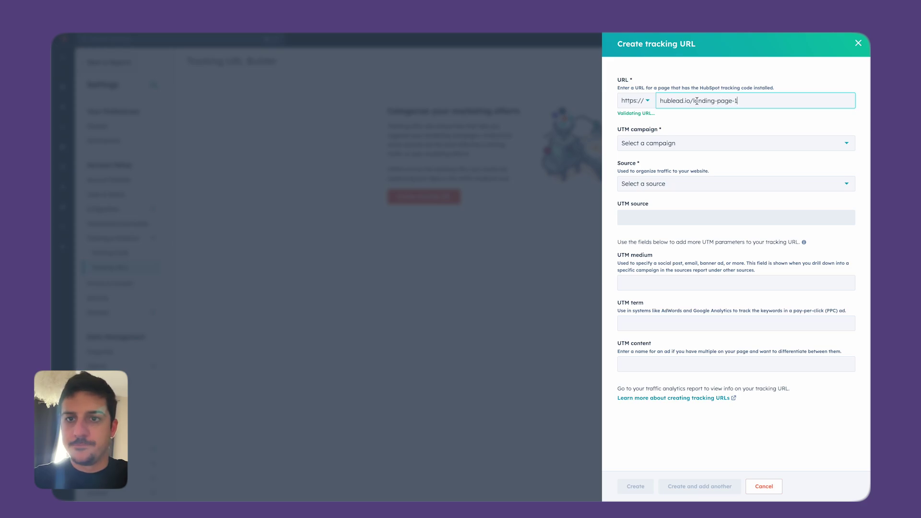
pyautogui.click(698, 136)
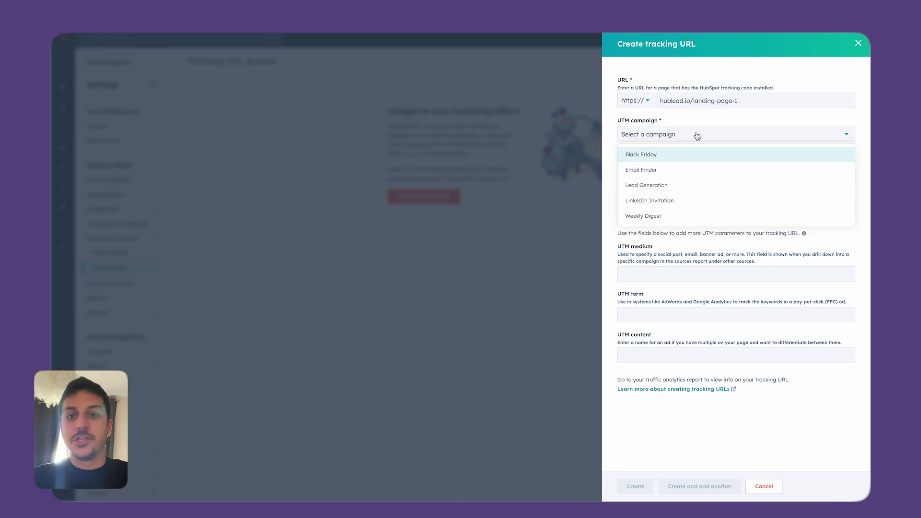
# Assign campaign Black Friday, source Email marketing, email name 'black friday 2024' and medium 'email'
pyautogui.click(679, 156)
pyautogui.click(676, 175)
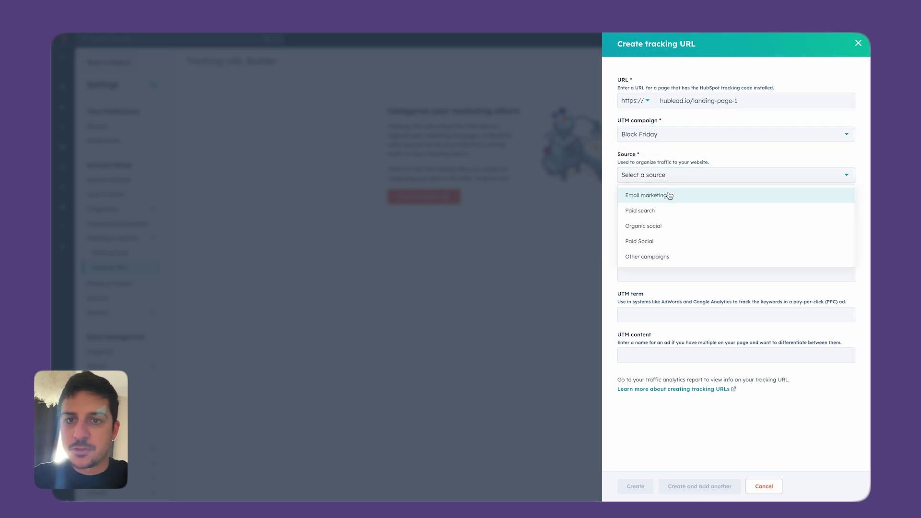
pyautogui.click(669, 196)
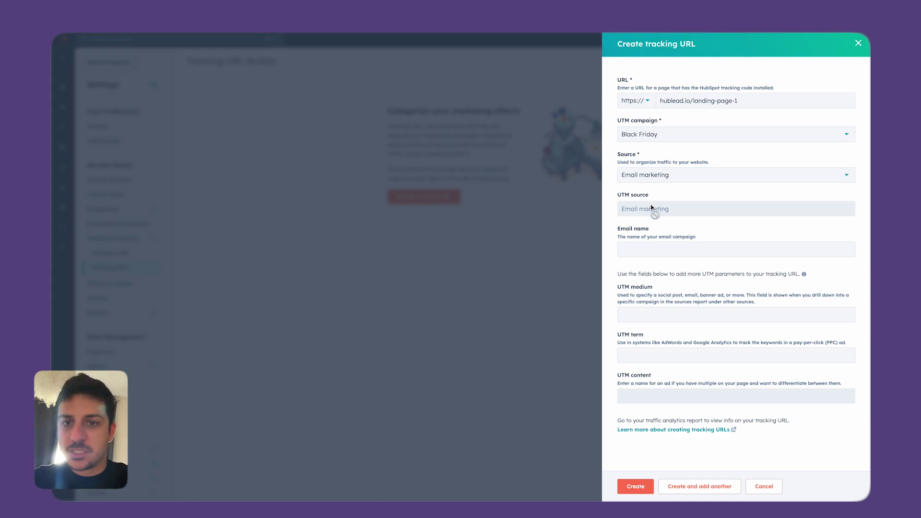
pyautogui.click(653, 255)
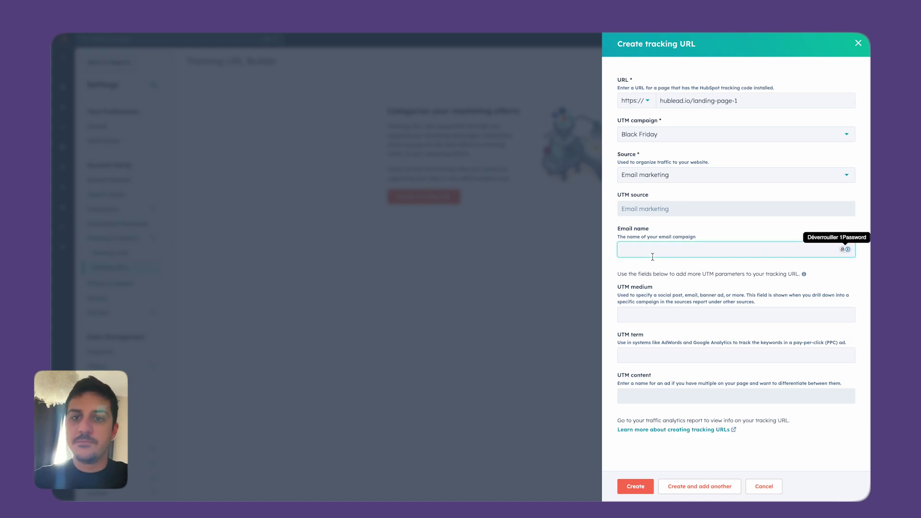
pyautogui.write('B')
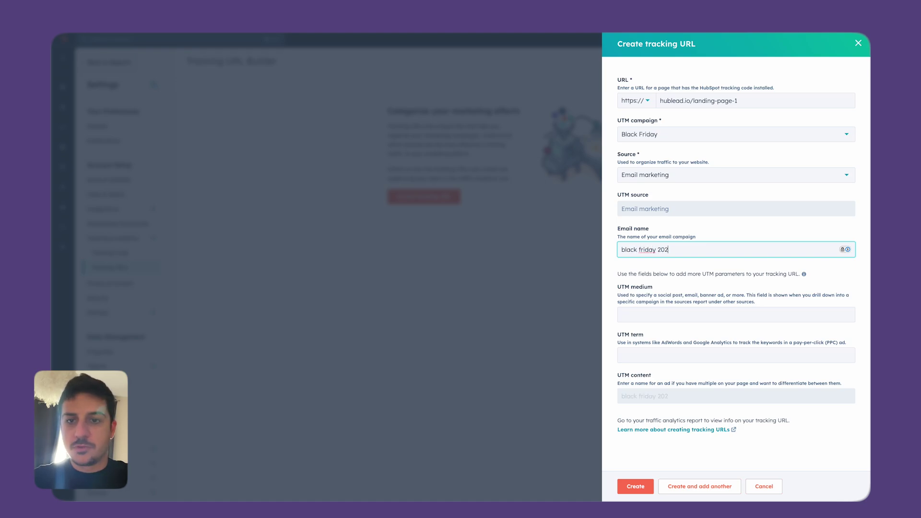
pyautogui.press('Tab')
pyautogui.write('email')
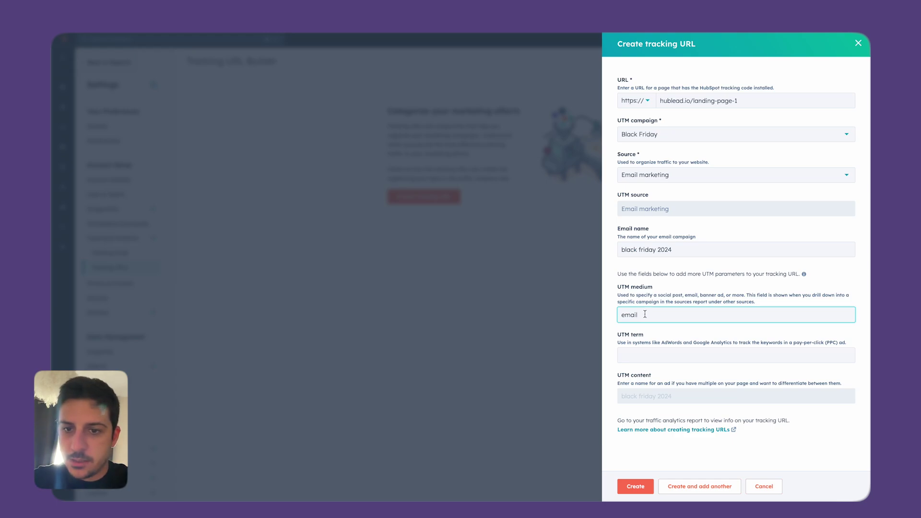
pyautogui.click(645, 358)
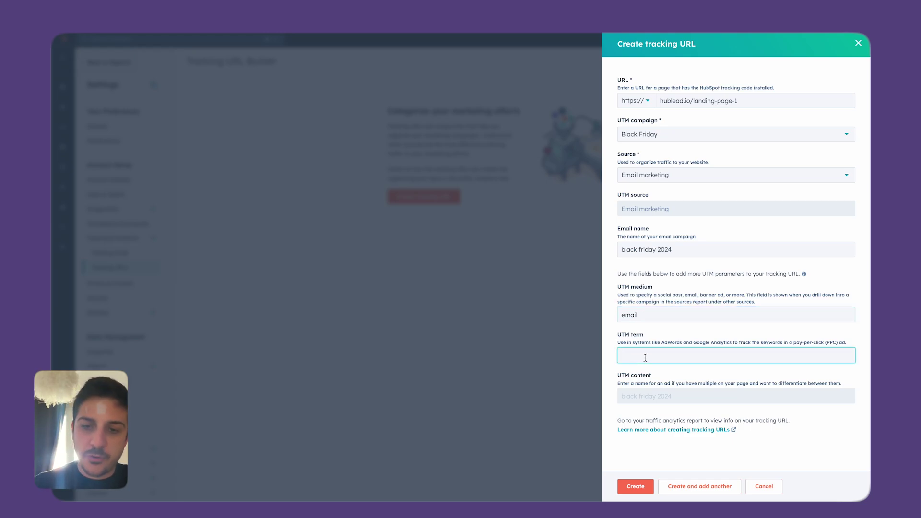
pyautogui.tripleClick(637, 394)
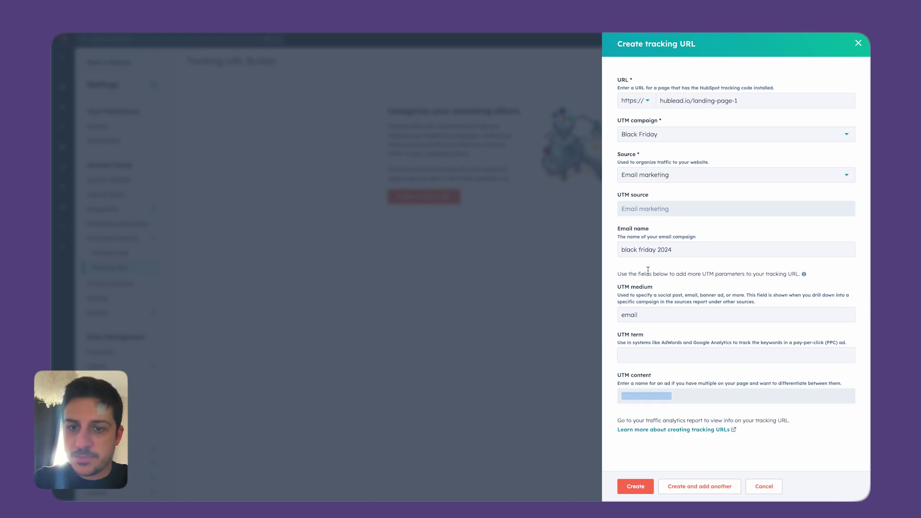
# Save the tracking URL, copy the Black Friday short link and paste it into Spotlight
pyautogui.click(624, 489)
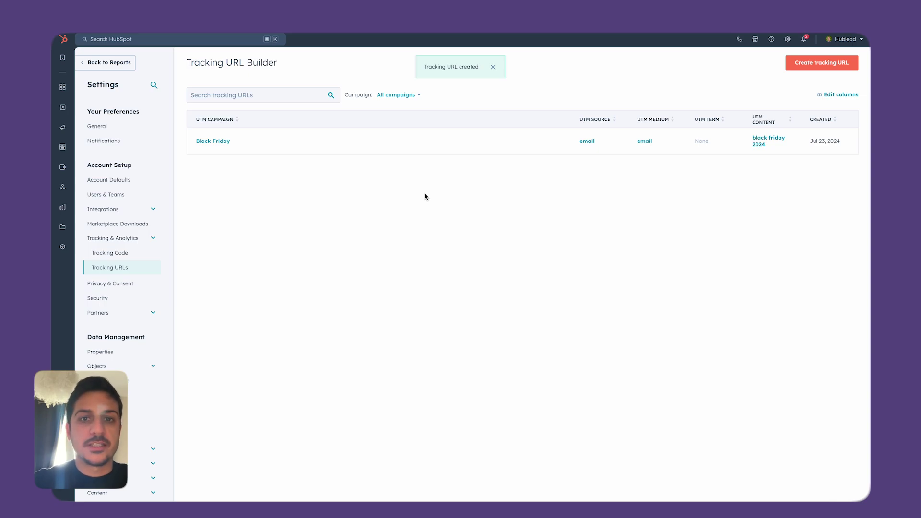
pyautogui.moveTo(375, 141)
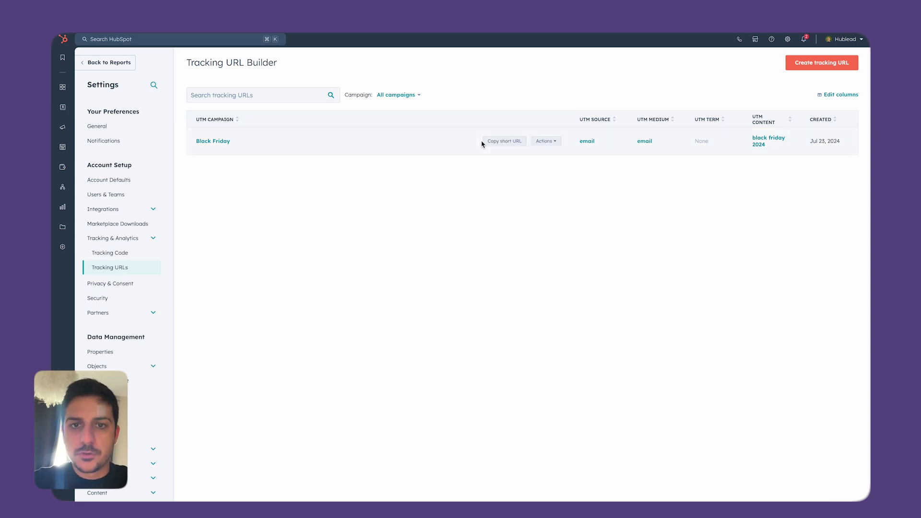
pyautogui.click(495, 145)
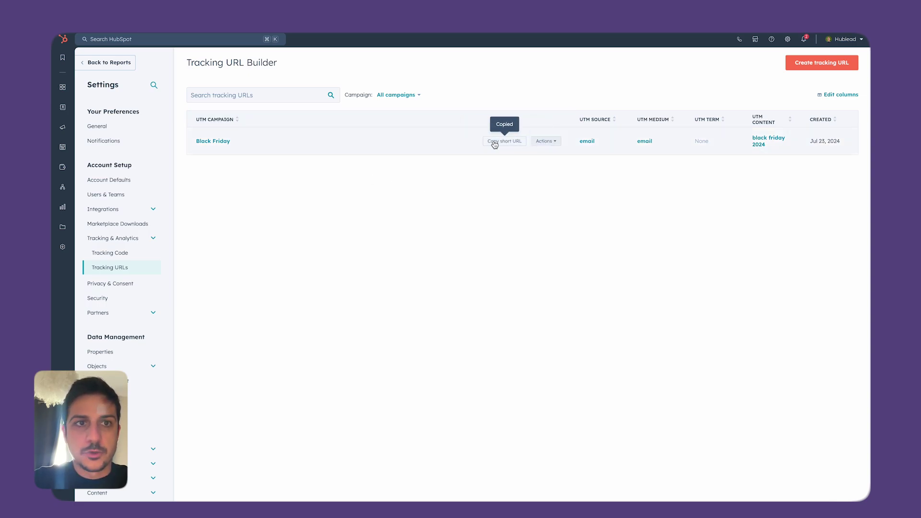
pyautogui.press('super+space')
pyautogui.write('https://eu1.hubs.ly/H0bm3H20')
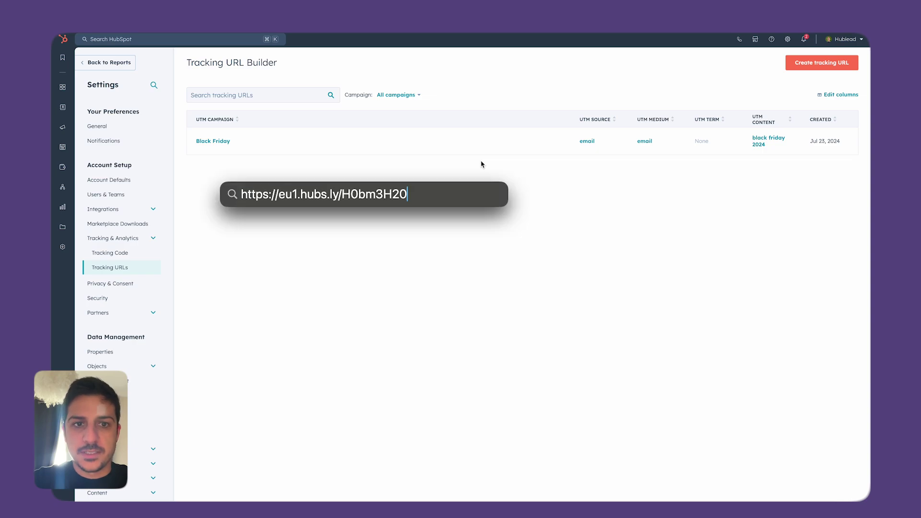
# Load the short link in Chrome and reveal the redirected address with its Black Friday UTM parameters
pyautogui.press('Return')
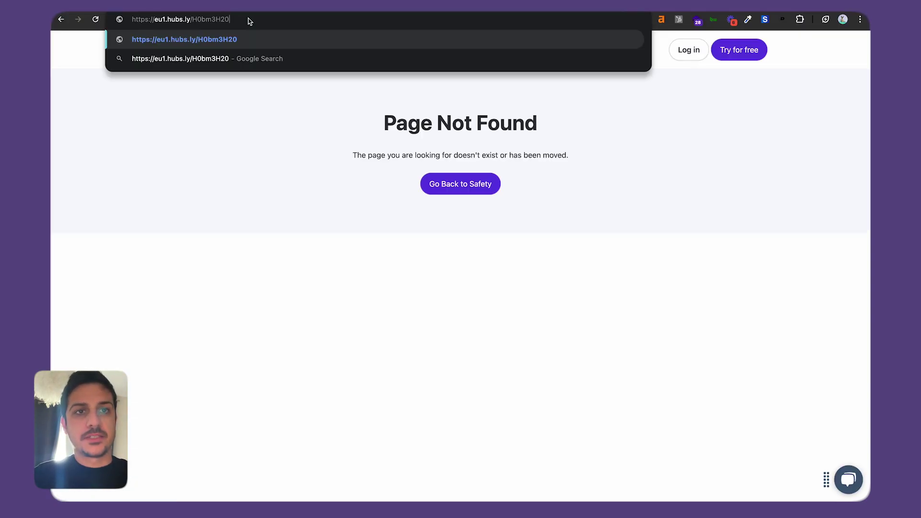
pyautogui.press('Return')
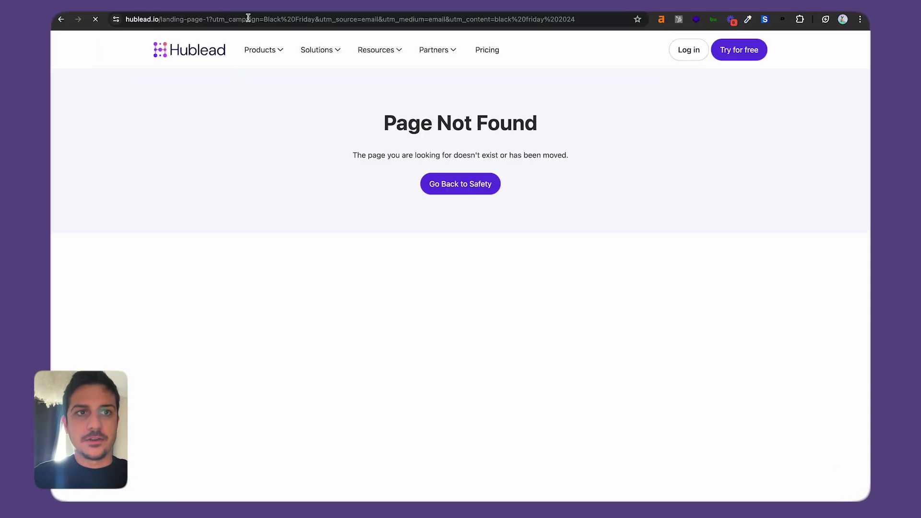
pyautogui.moveTo(246, 19); pyautogui.dragTo(615, 20)
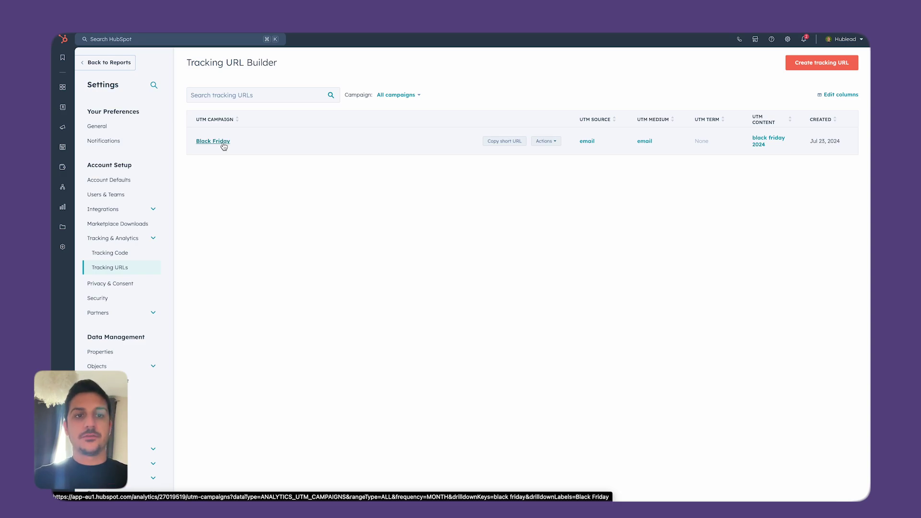
# Open the Traffic > UTM Parameters report for the Black Friday campaign
pyautogui.click(223, 146)
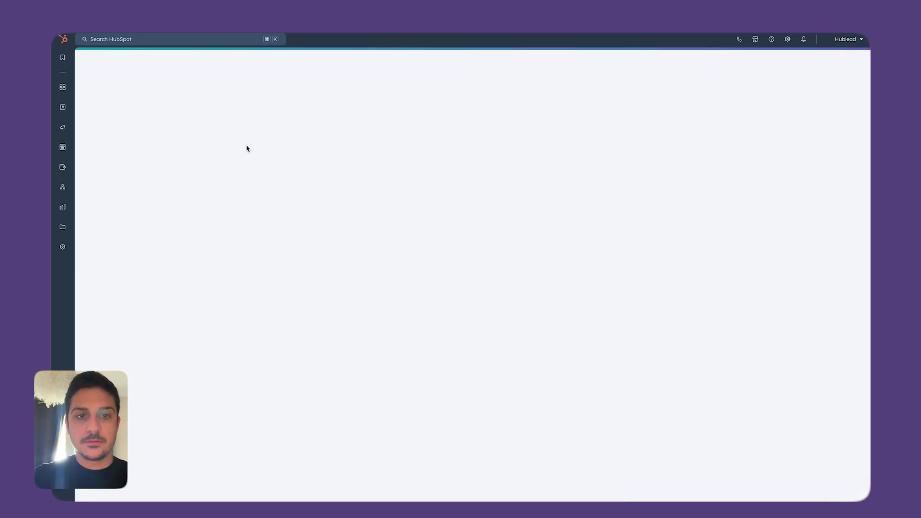
pyautogui.scroll(-1, 247, 148)
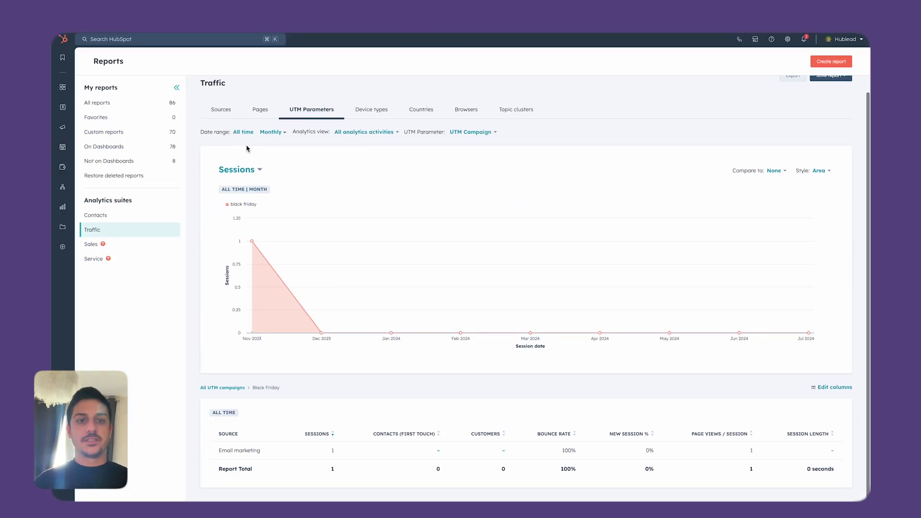